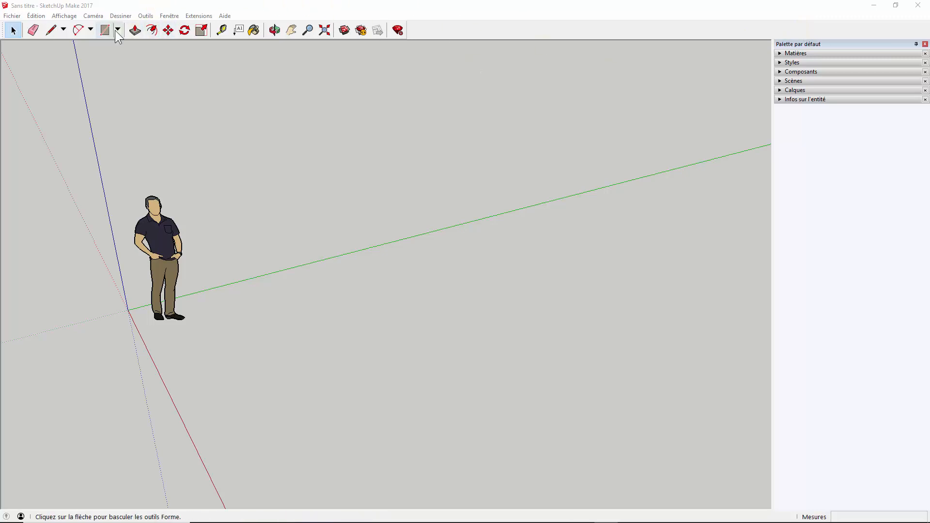
Step: Hide the Premiers pas toolbar in the toolbar settings
left_click(64, 16)
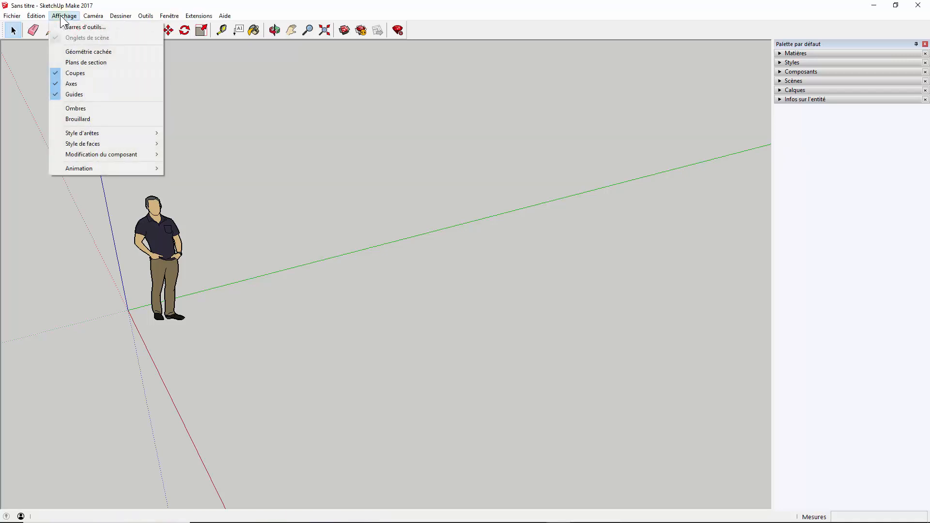
left_click(81, 27)
left_click_drag(447, 190, 451, 91)
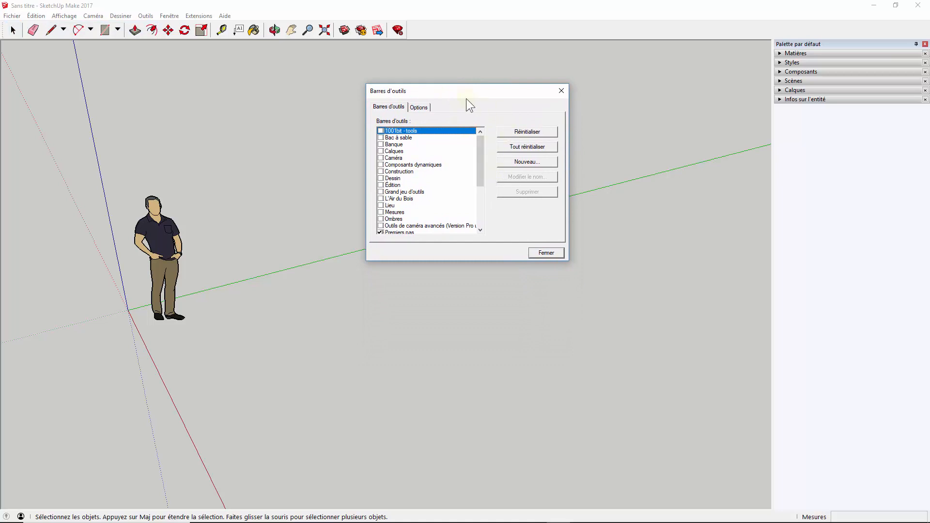
left_click_drag(481, 164, 477, 214)
left_click(380, 178)
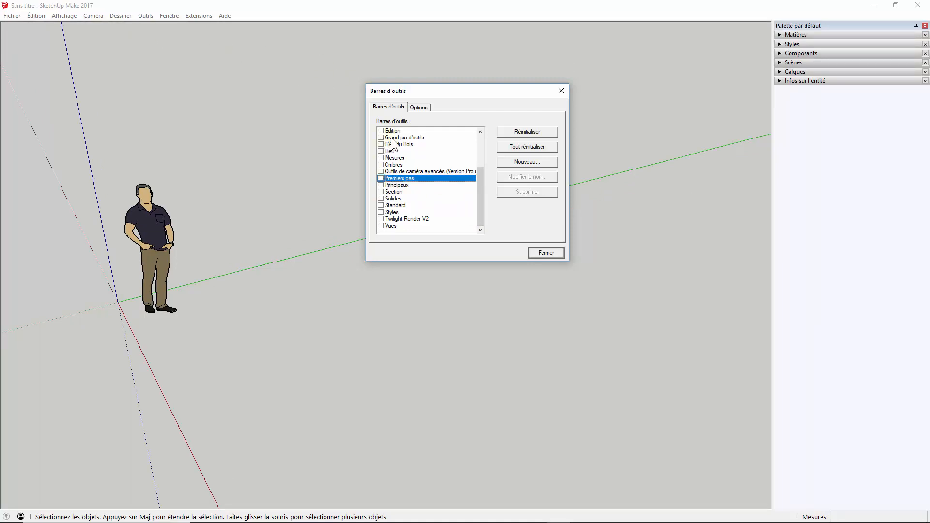
Step: Show the Grand jeu d'outils, Vues, Styles and Standard toolbars and close the toolbar settings
left_click(380, 138)
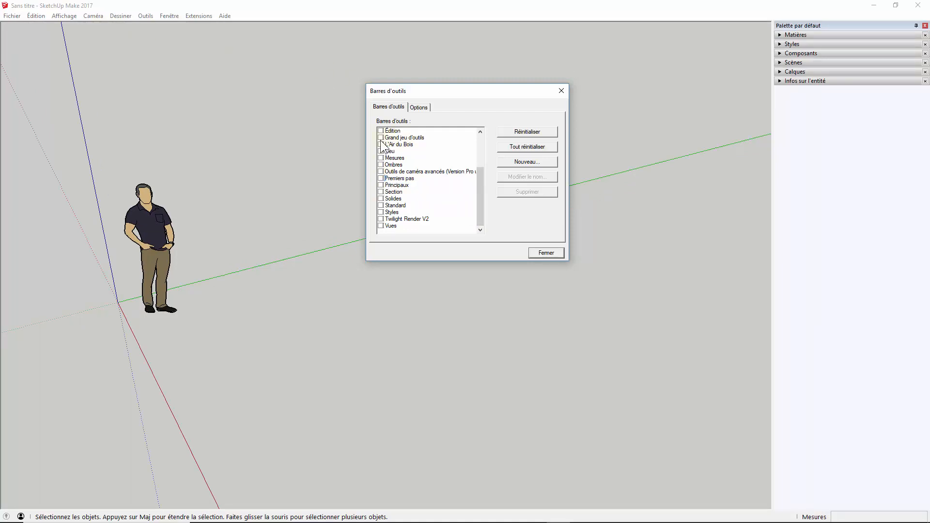
left_click(380, 226)
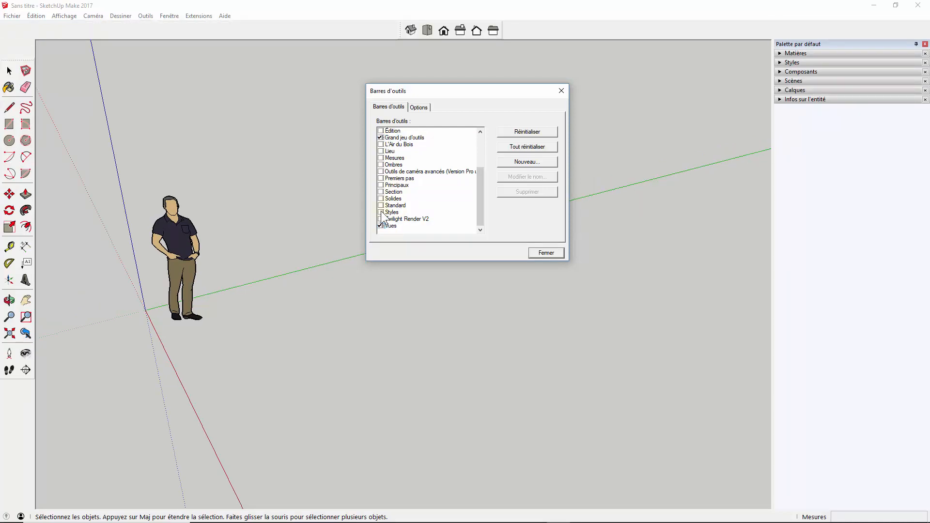
left_click(380, 212)
left_click(380, 205)
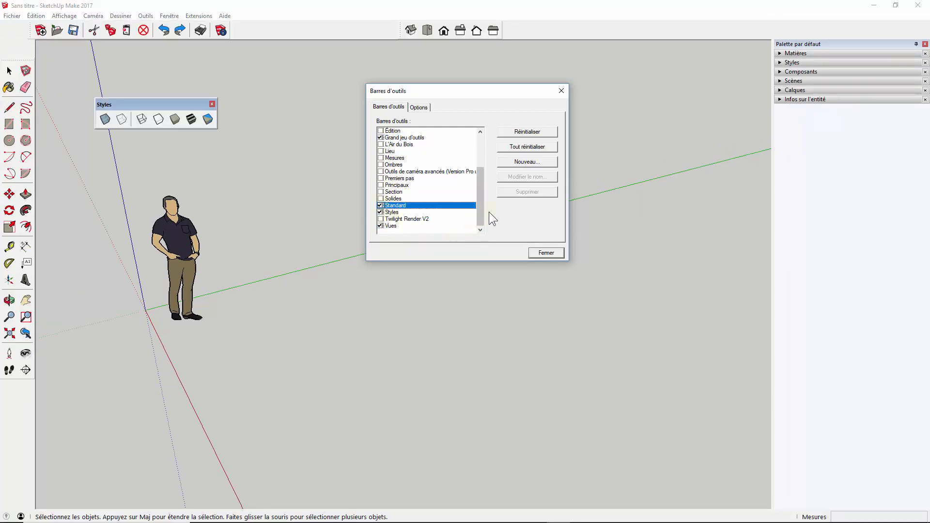
left_click(544, 252)
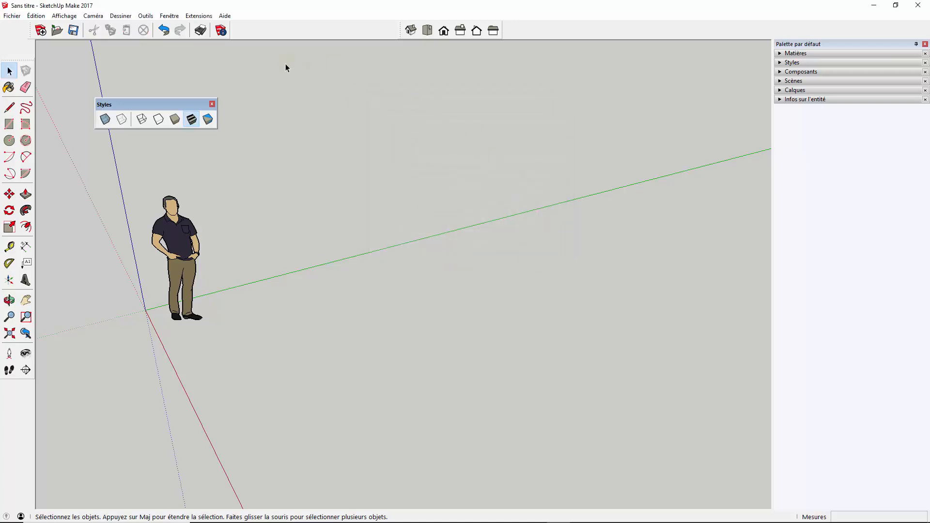
Step: Arrange the Styles and Vues toolbars as floating palettes over the drawing area, with Vues directly beneath Styles
left_click_drag(135, 103, 301, 30)
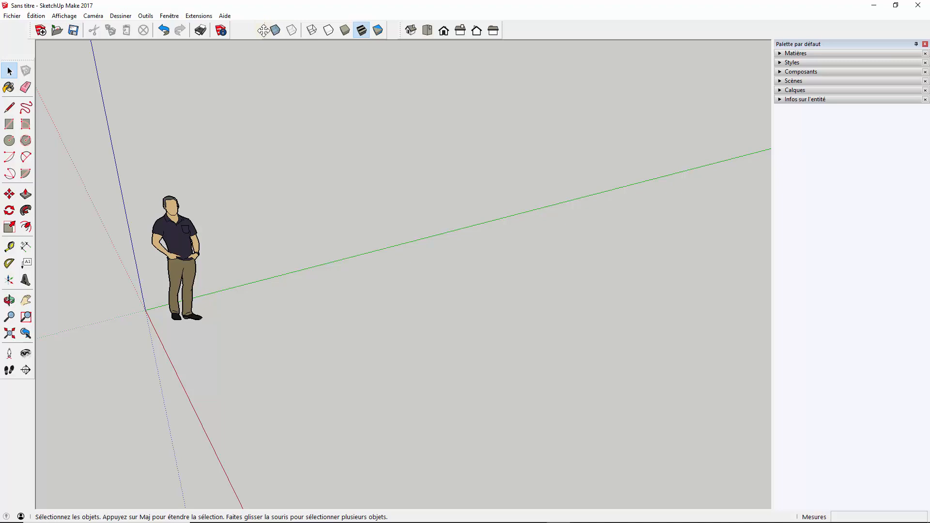
left_click_drag(263, 31, 185, 89)
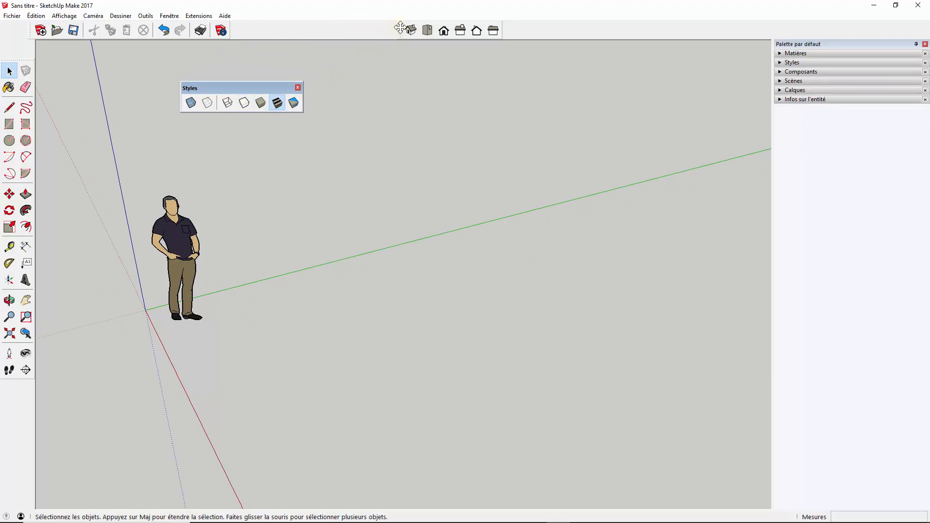
left_click_drag(400, 27, 352, 79)
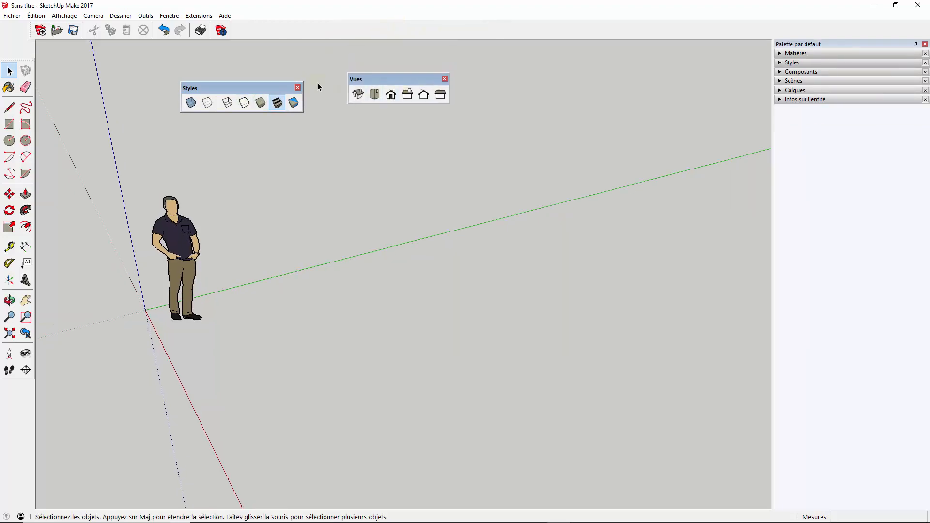
left_click_drag(274, 88, 133, 49)
left_click_drag(362, 76, 51, 80)
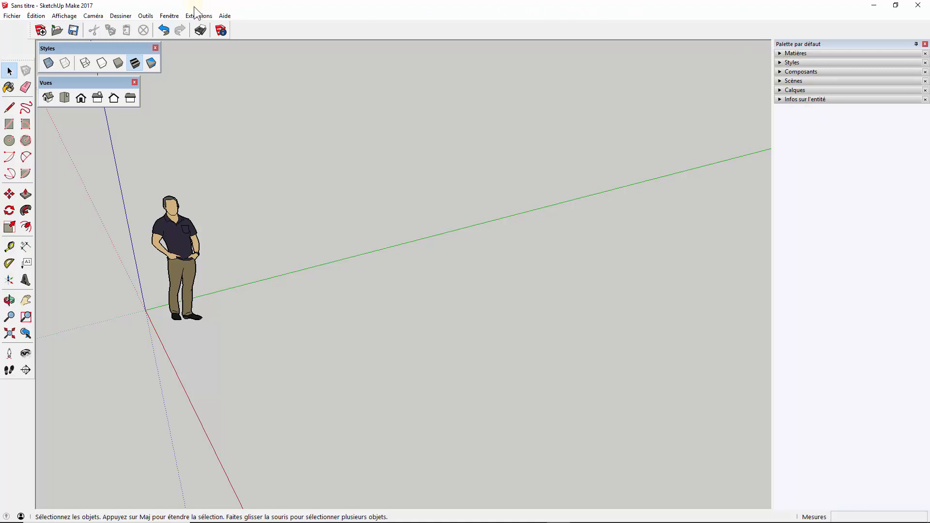
left_click(169, 16)
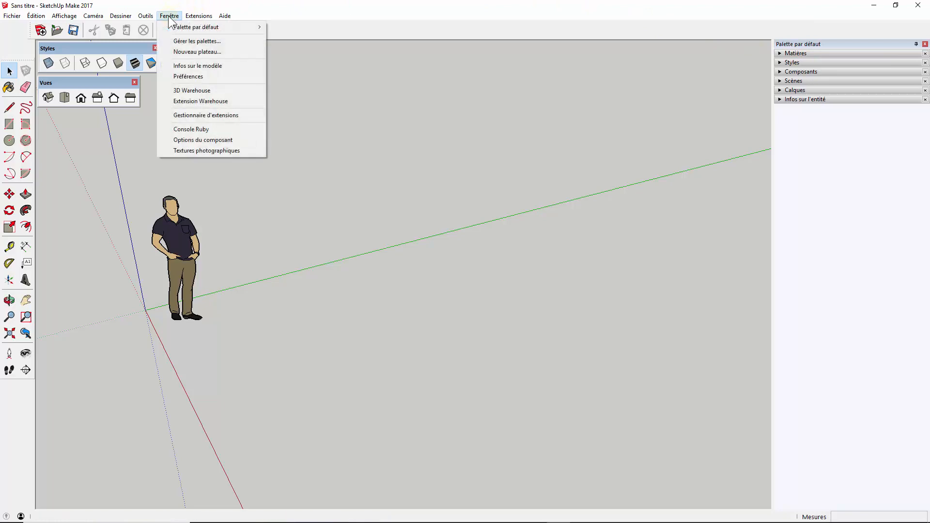
mouse_move(172, 27)
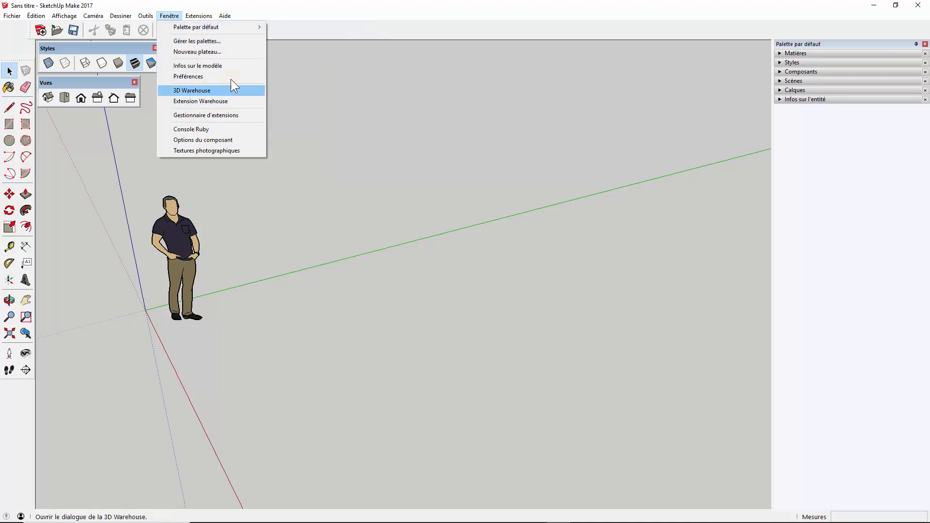
left_click(371, 184)
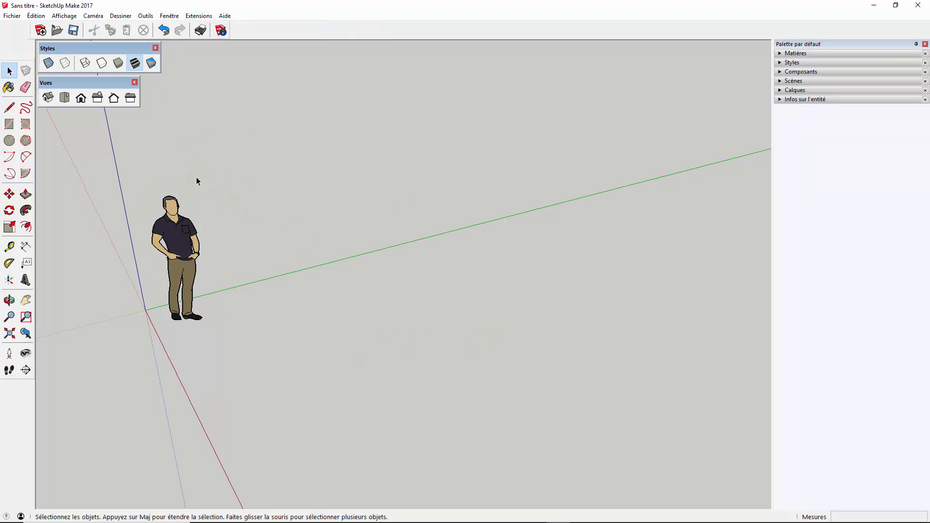
scroll(133, 286, "up", 1)
middle_click_drag(133, 287, 186, 269)
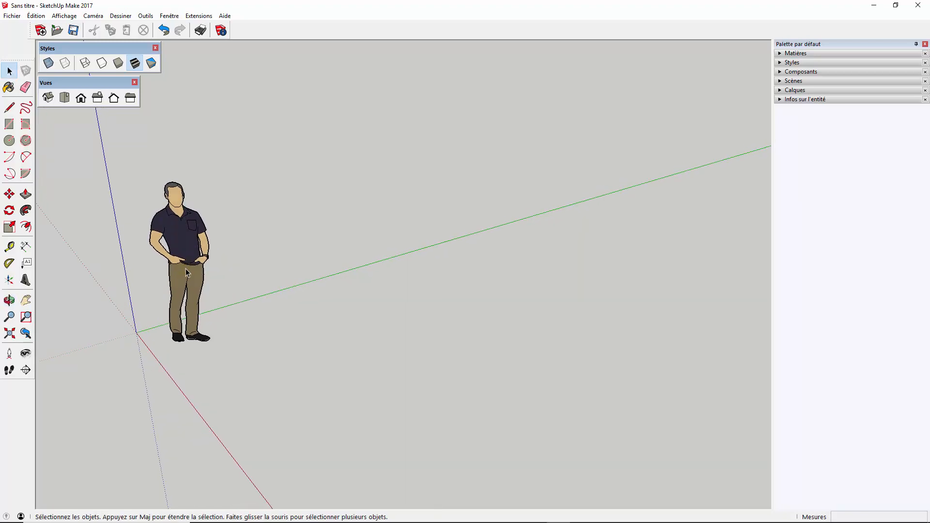
scroll(153, 303, "up", 1)
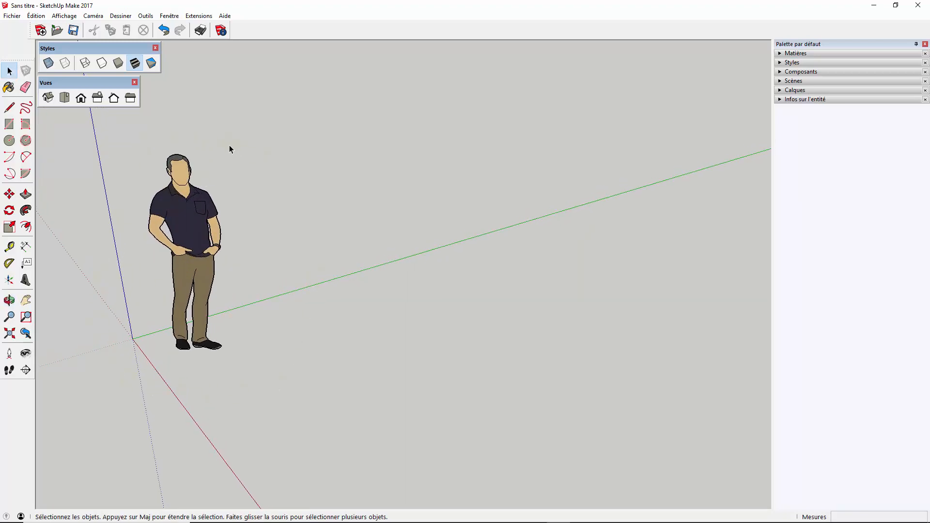
Step: Set the model's length units to decimal centimetres with a precision of 0,0cm
left_click(170, 16)
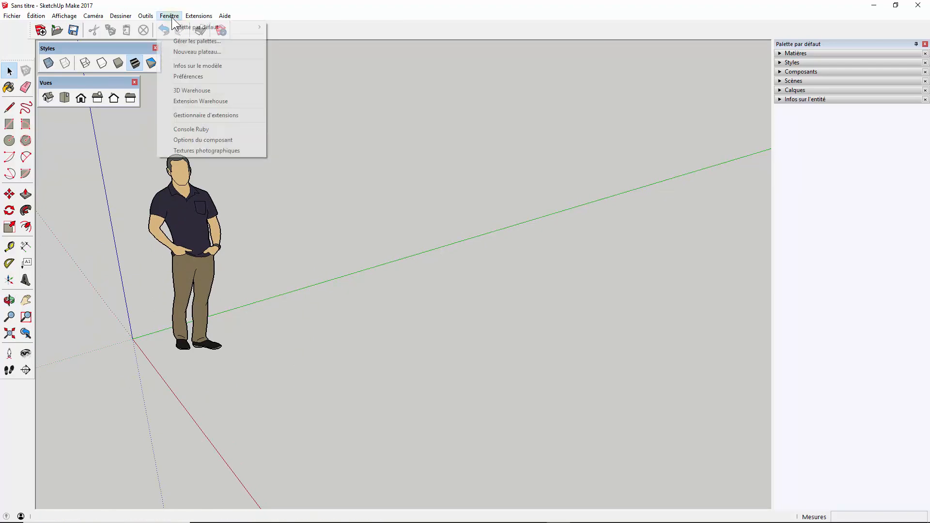
left_click(194, 66)
left_click_drag(728, 55, 486, 105)
left_click(411, 179)
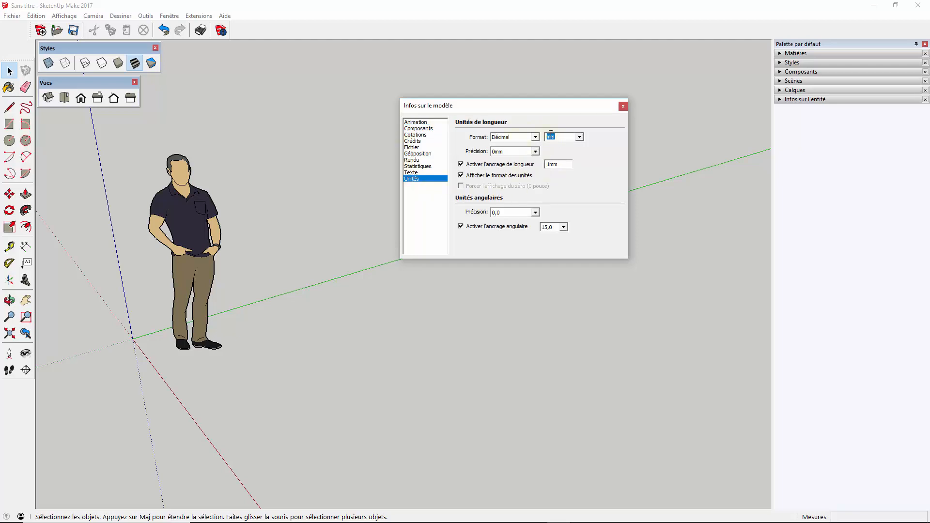
left_click(581, 138)
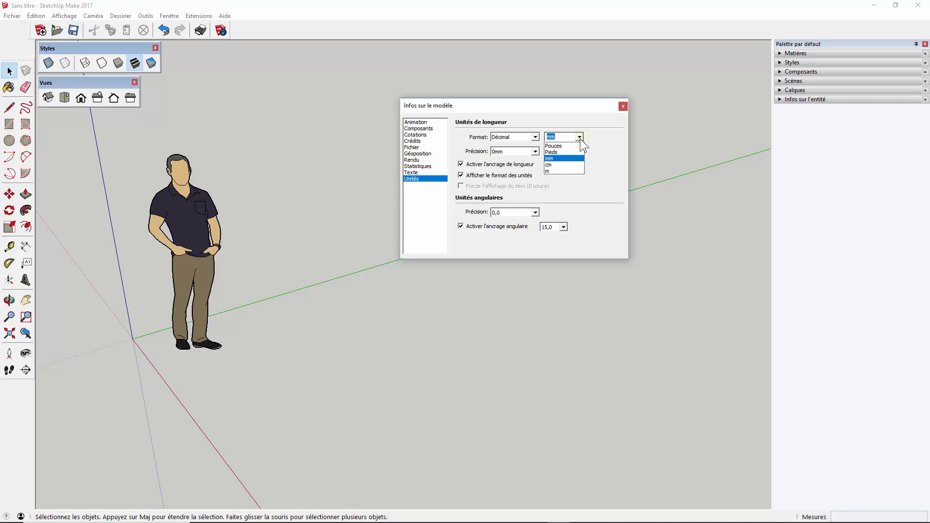
left_click(550, 165)
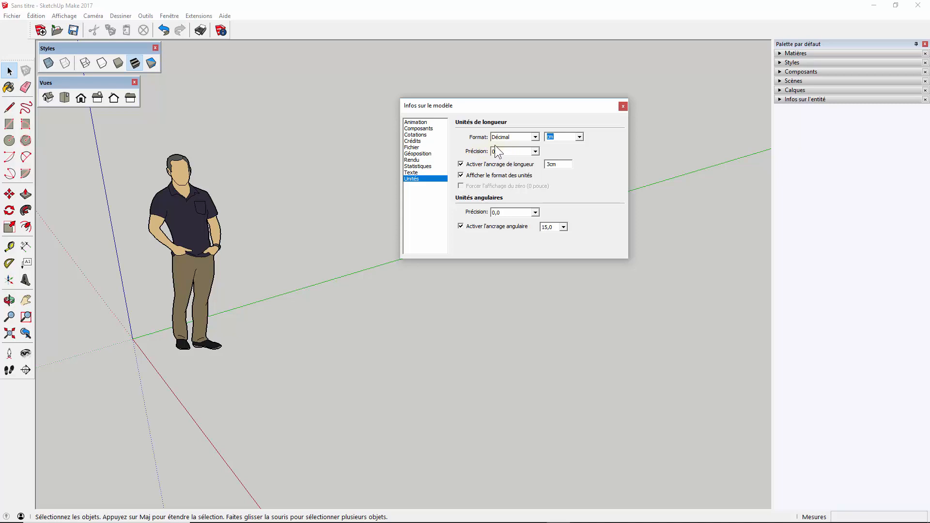
left_click(534, 152)
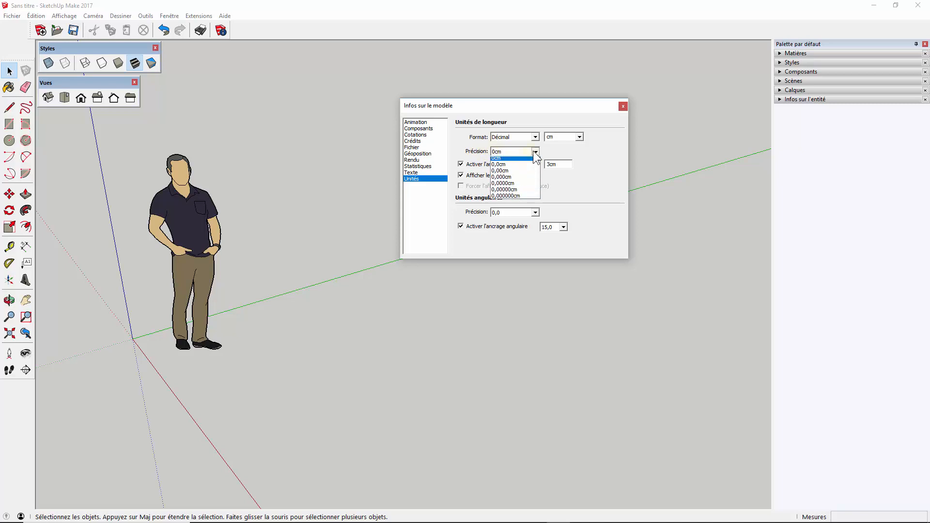
left_click(504, 167)
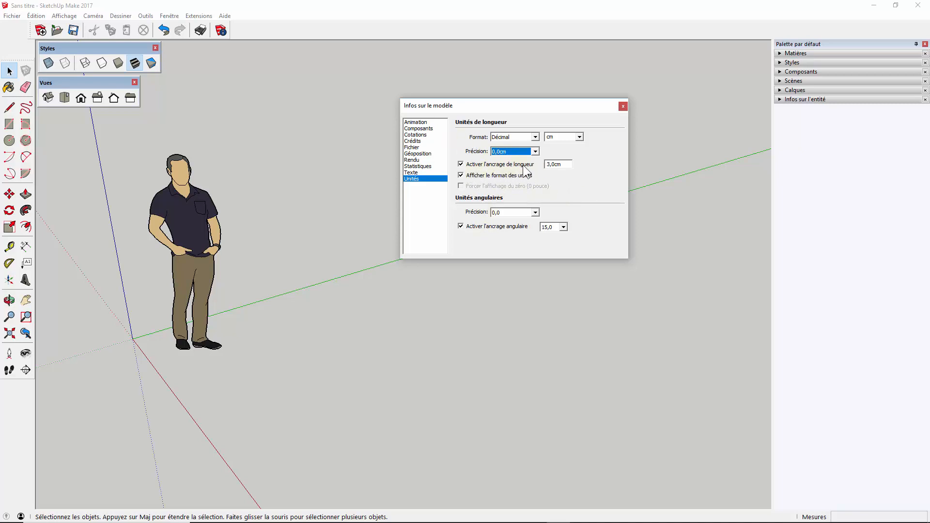
Step: Set the length snapping to 1,0 cm, turn off the display of the unit format, and close the model info
scroll(234, 370, "up", 4)
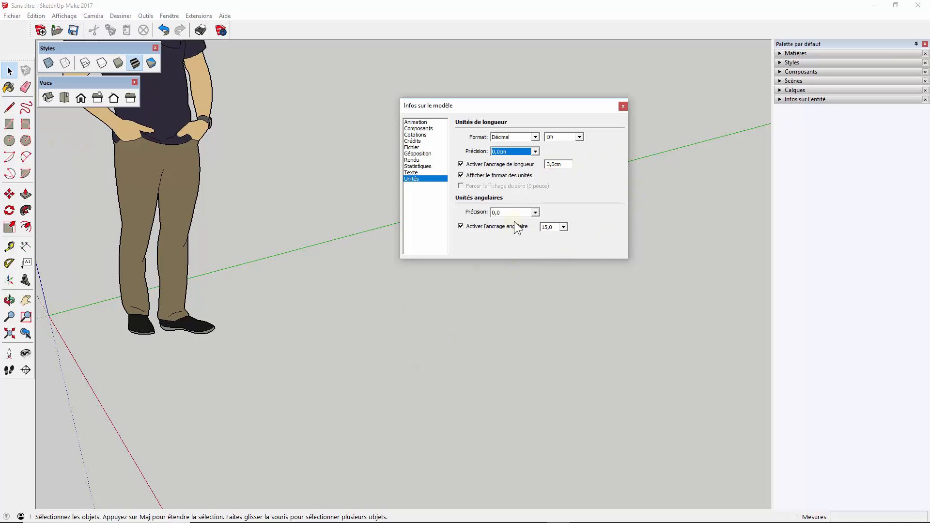
left_click(547, 164)
left_click(519, 212)
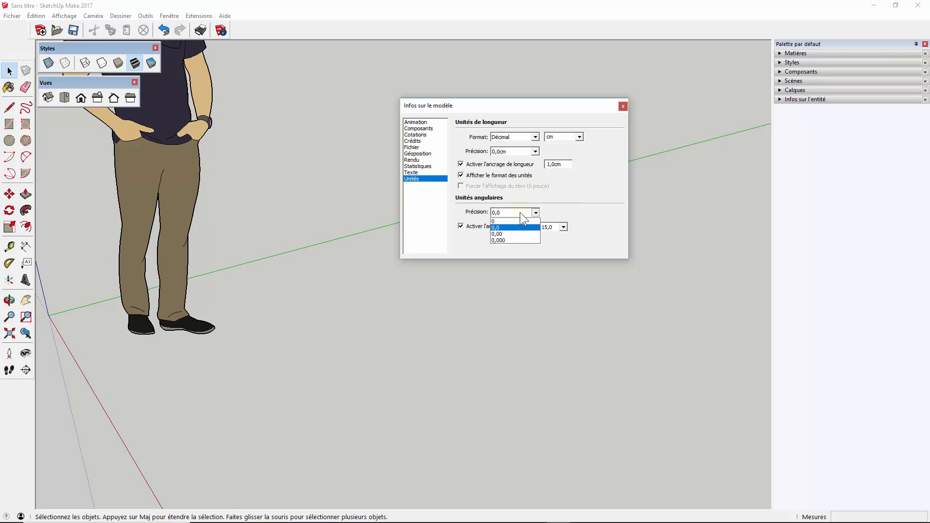
left_click(519, 213)
left_click(549, 165)
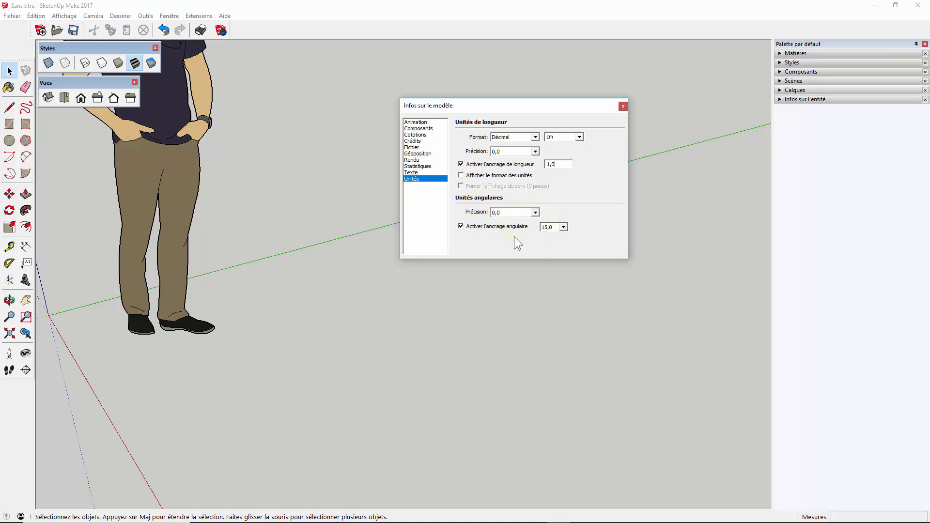
left_click(622, 107)
Step: Save the configured model as the default template named "Modèle cm TUTO"
scroll(544, 270, "down", 4)
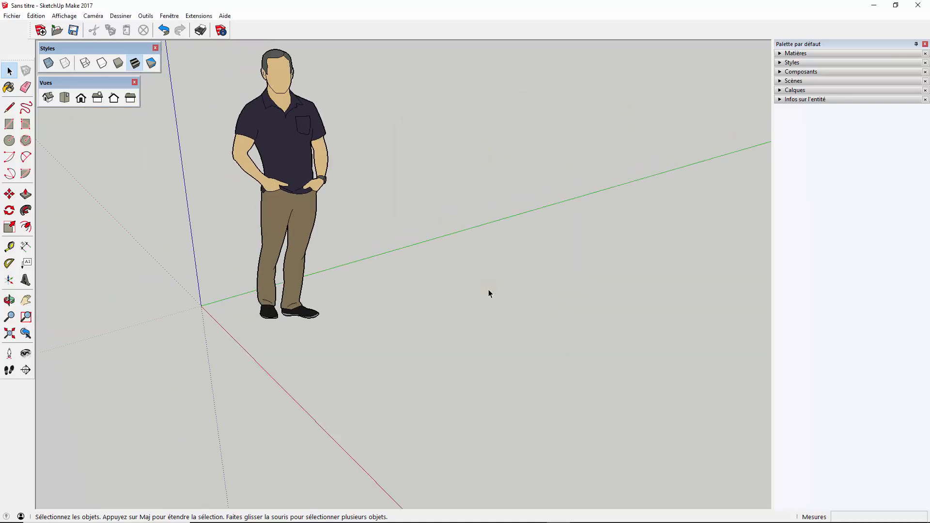
middle_click_drag(492, 238, 521, 247)
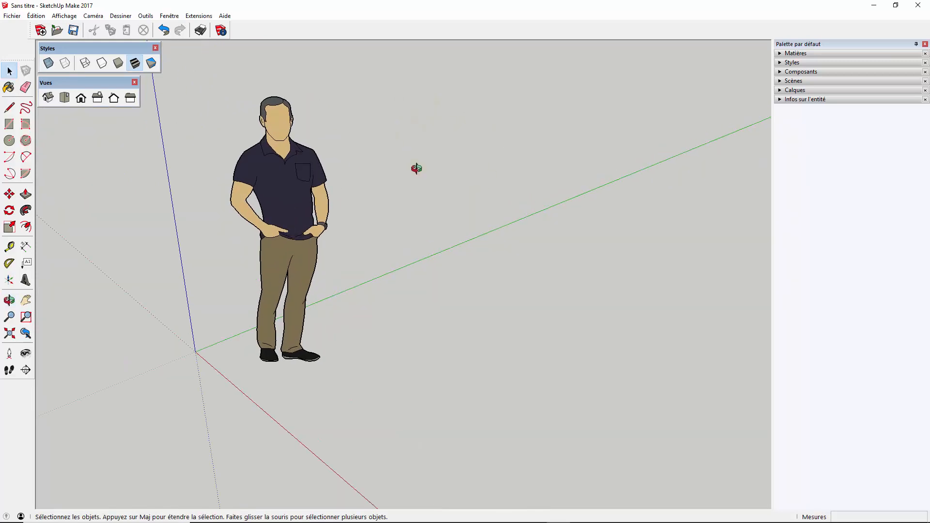
scroll(406, 127, "up", 2)
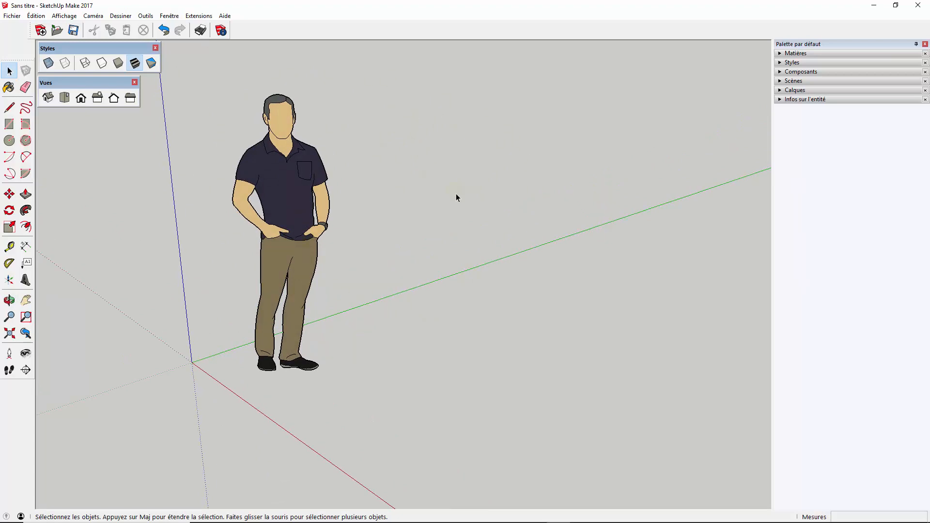
left_click(12, 16)
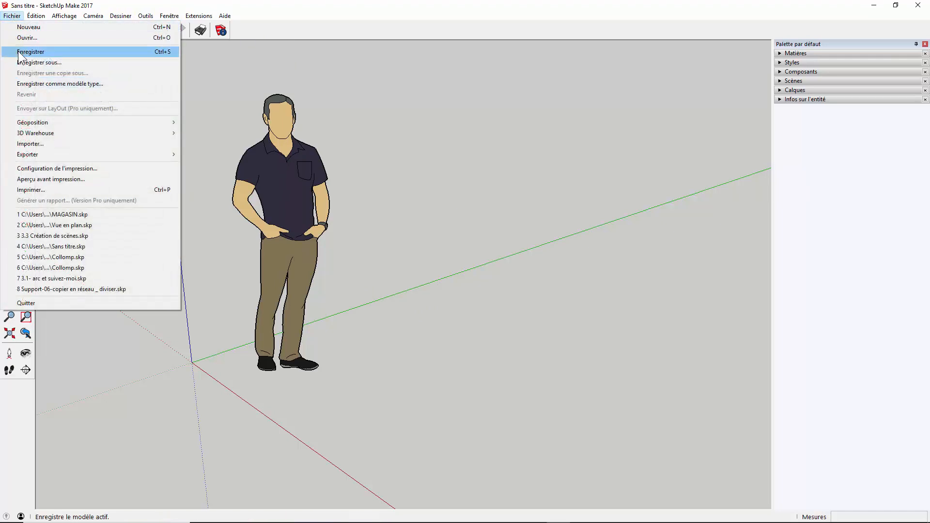
left_click(36, 83)
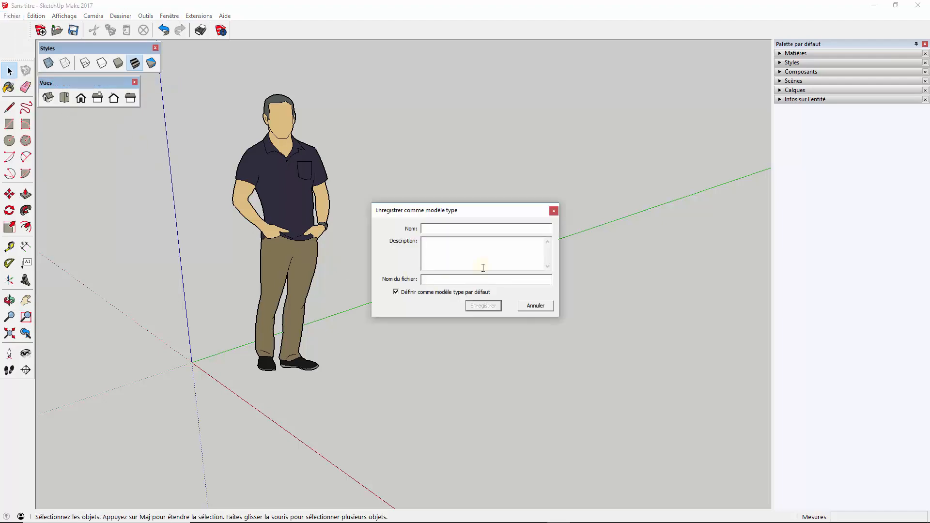
type("Modèle cm TUTO")
left_click(436, 247)
left_click_drag(473, 279, 410, 320)
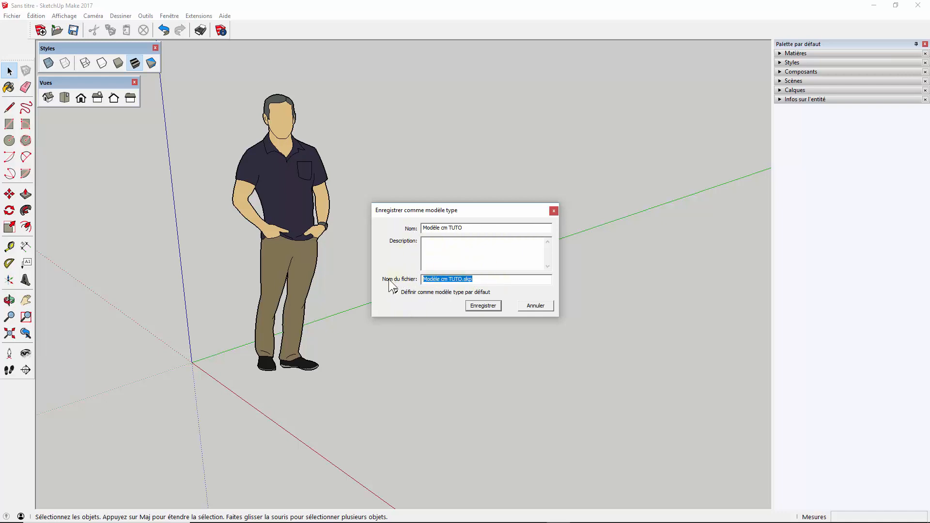
left_click(433, 228)
left_click(483, 306)
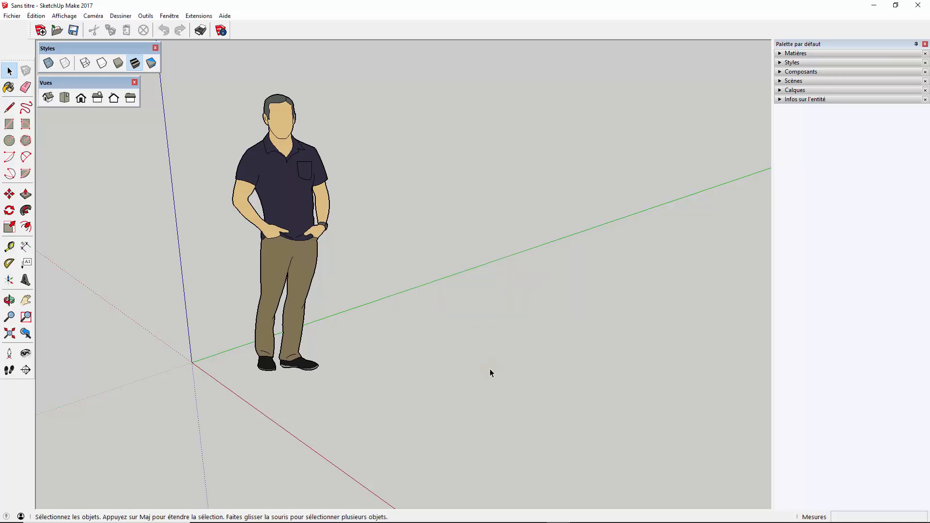